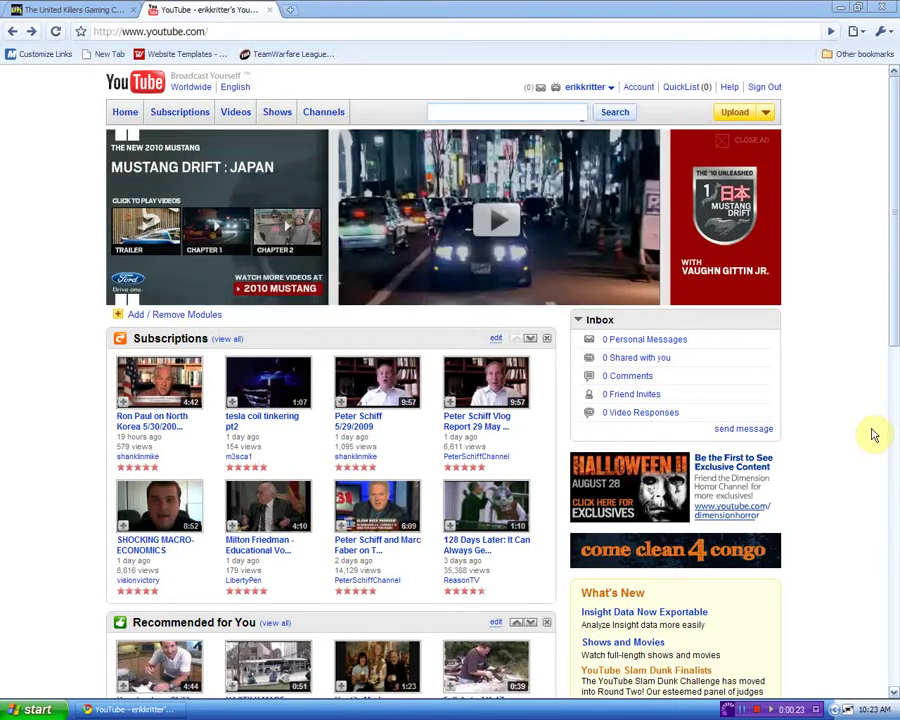
Step: Switch to the forum tab and open the Tutorials forum from the forum index
left_click(43, 7)
left_click(186, 237)
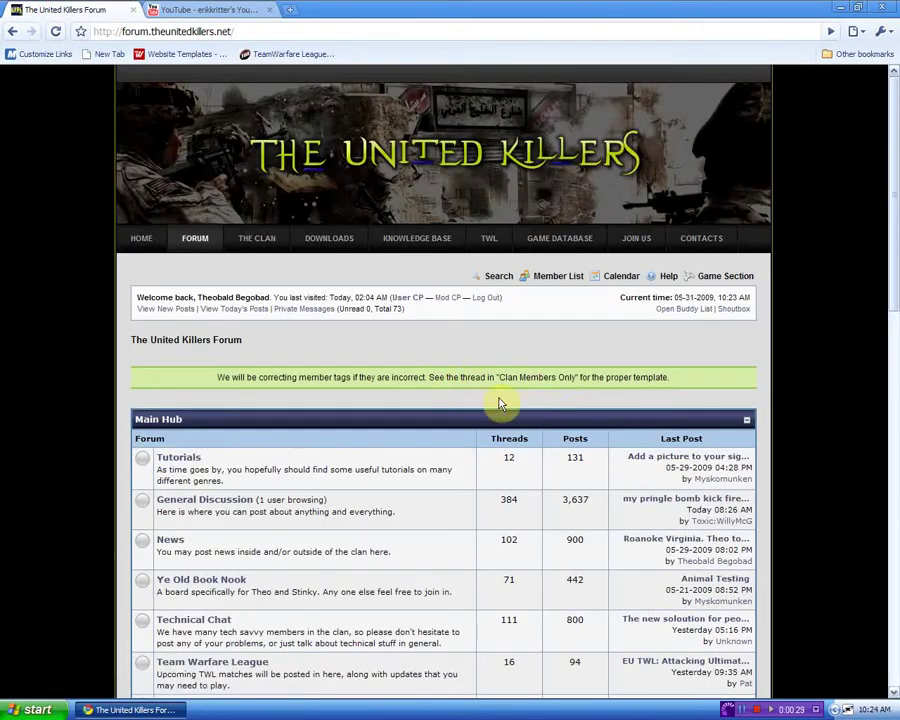
scroll(500, 403, "down", 3)
scroll(586, 412, "up", 3)
scroll(480, 410, "down", 3)
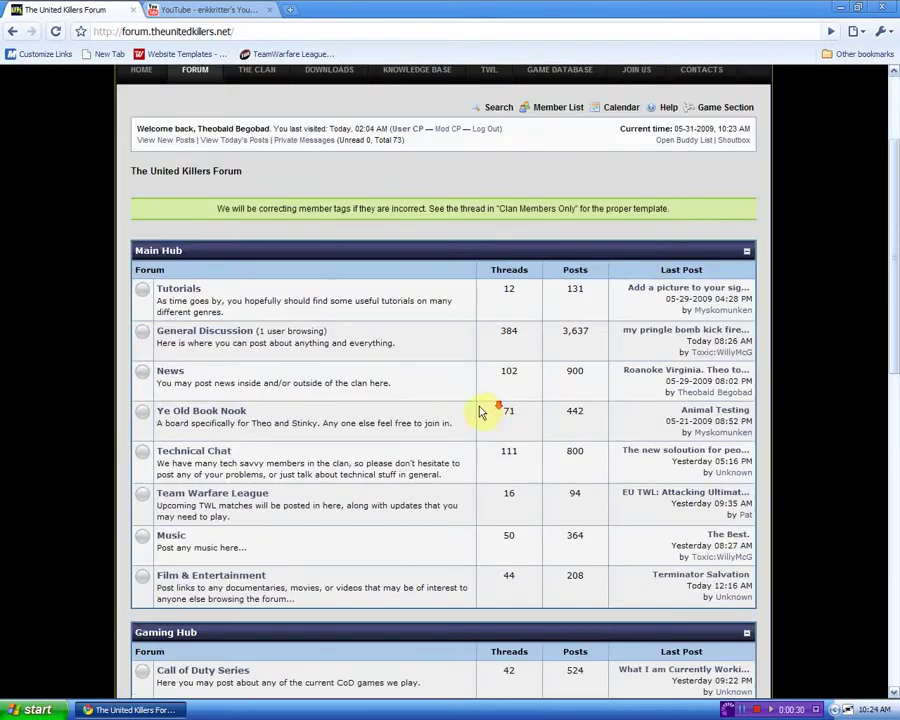
left_click(190, 296)
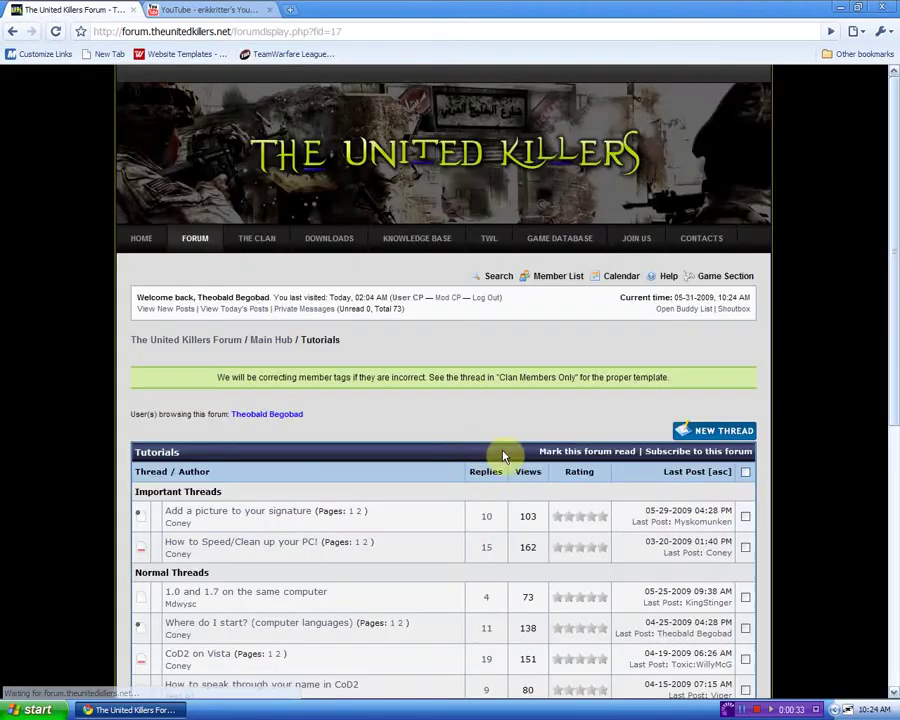
Step: Look over the Tutorials thread list, then go to the forum's Search page
scroll(503, 457, "down", 3)
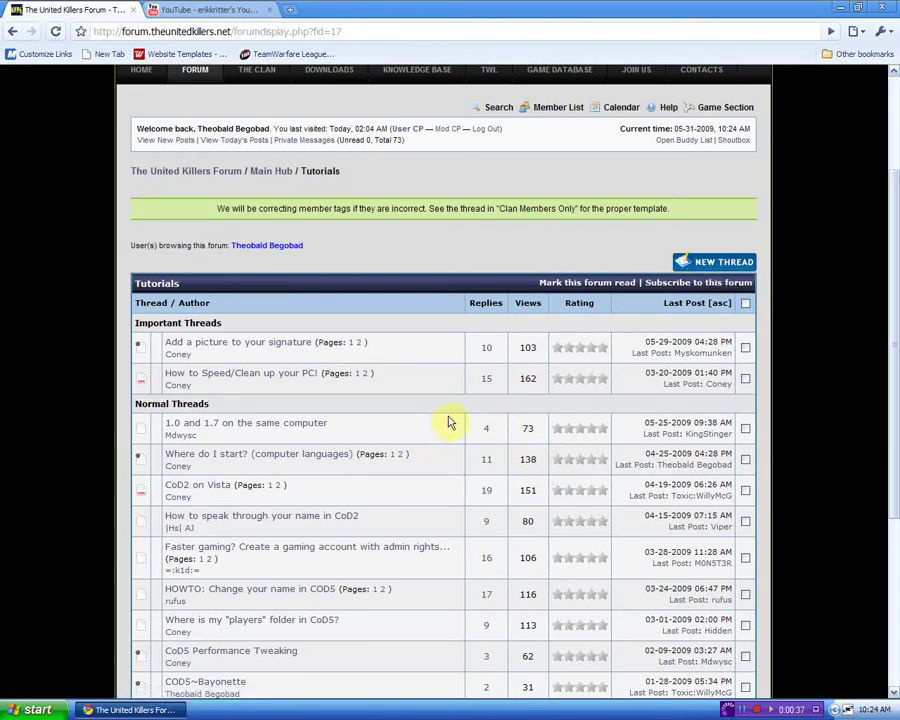
scroll(448, 420, "up", 3)
left_click(498, 277)
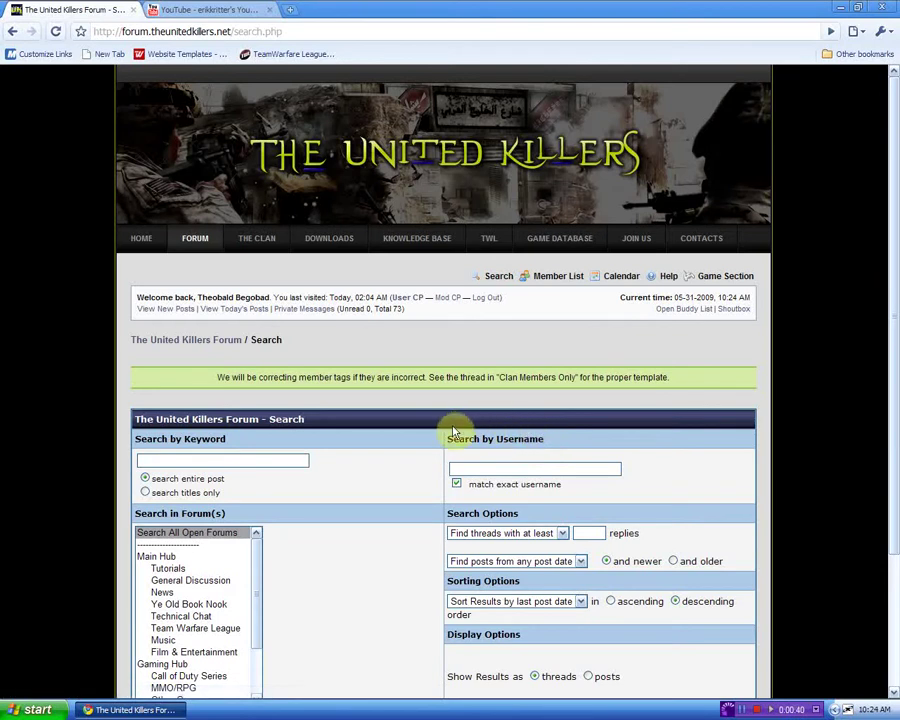
Step: Search keywords 'how to add You tube videos', get no results, and return to the forum index
left_click(211, 462)
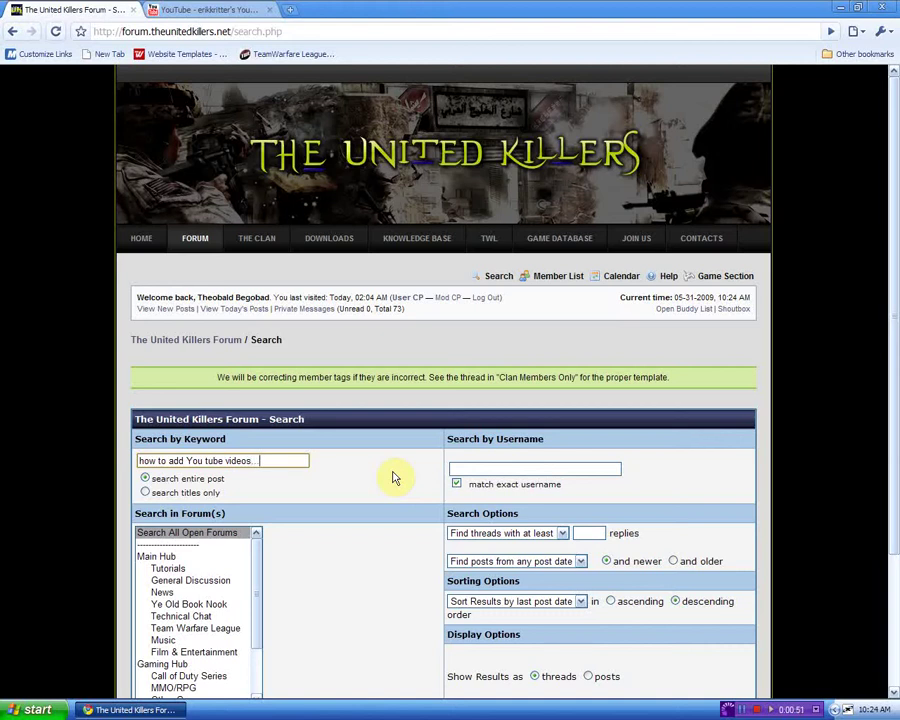
key("Return")
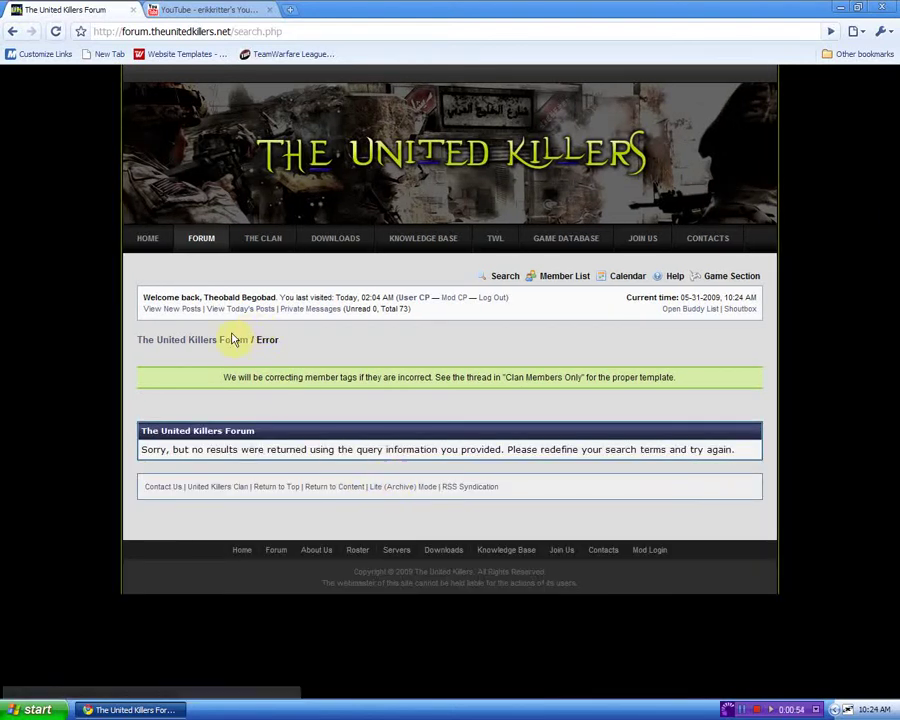
left_click(203, 339)
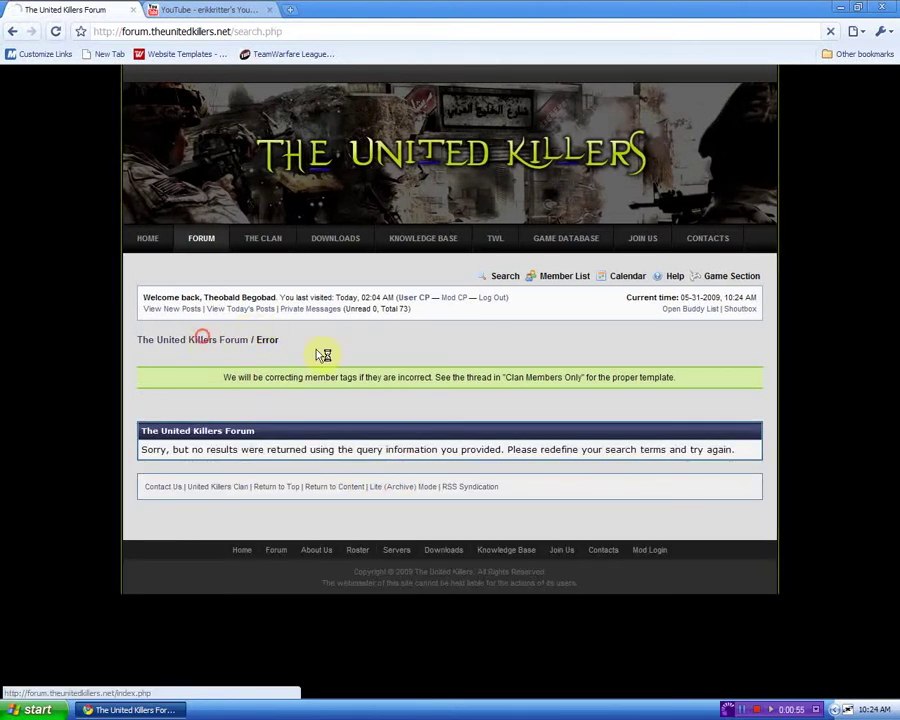
scroll(476, 450, "down", 5)
Step: Open the Tutorials forum, browse its threads, and start a new thread there
scroll(145, 267, "up", 2)
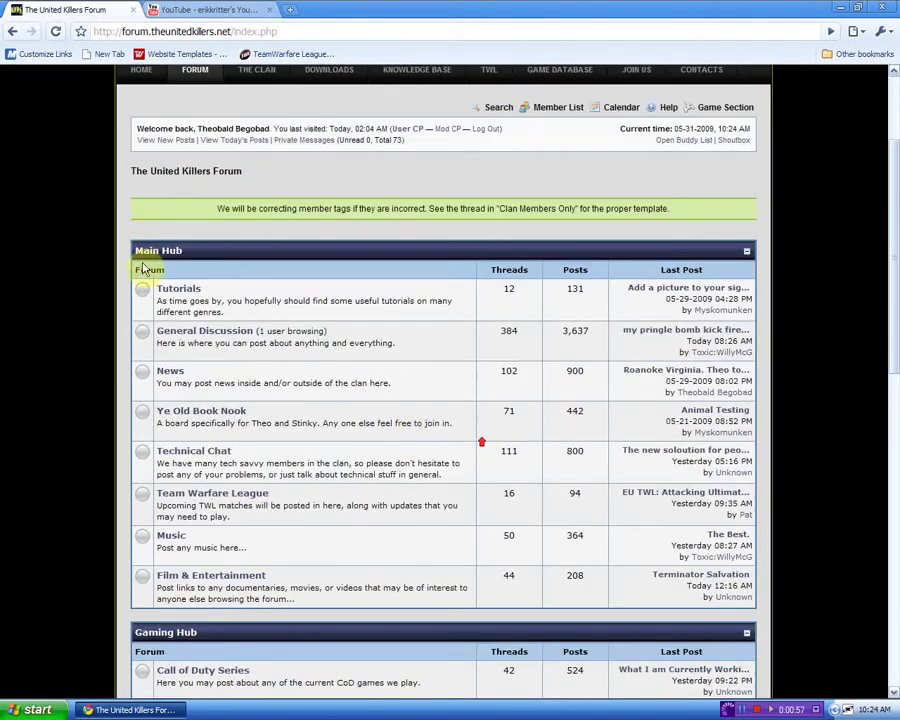
left_click(178, 290)
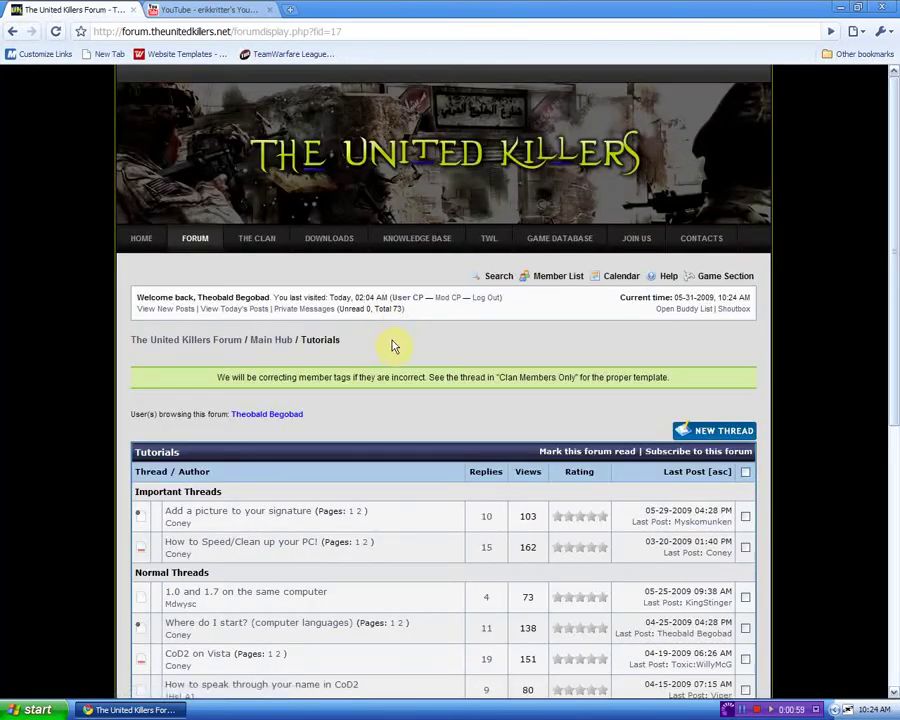
scroll(436, 423, "down", 5)
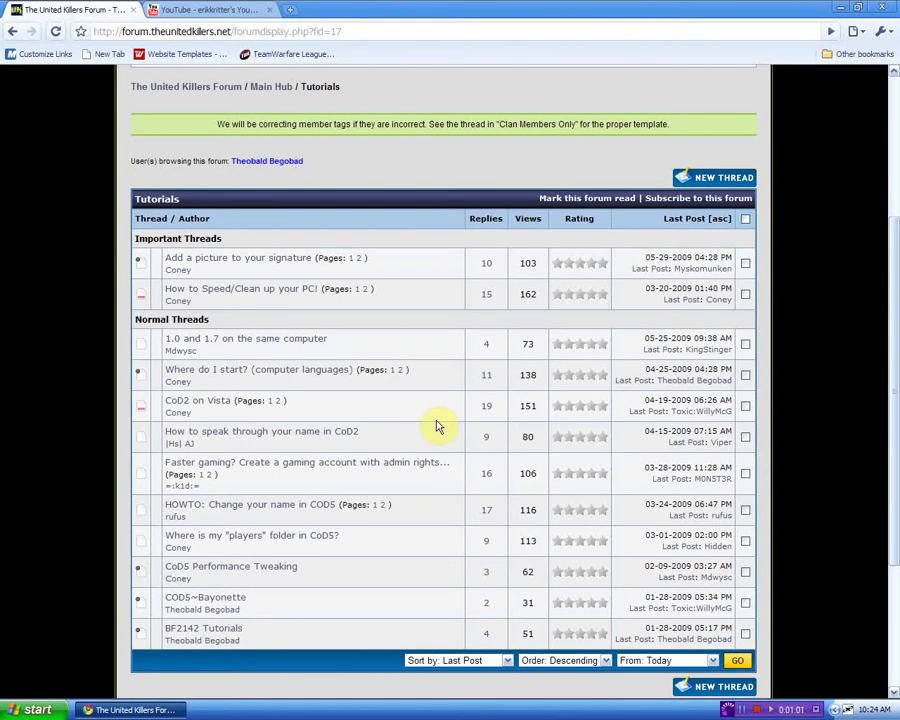
scroll(436, 426, "up", 5)
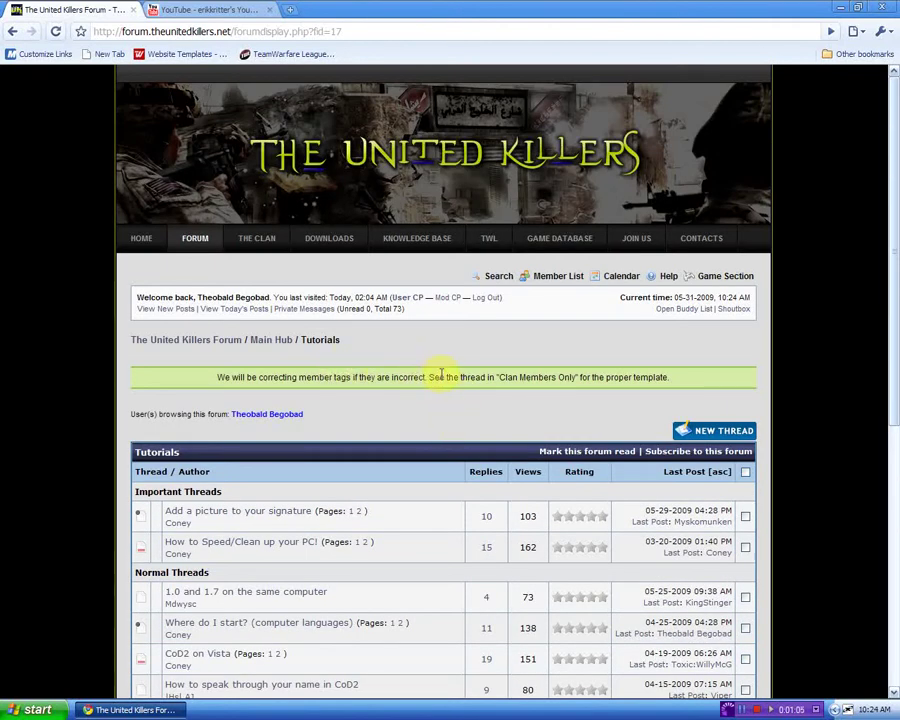
scroll(440, 380, "down", 3)
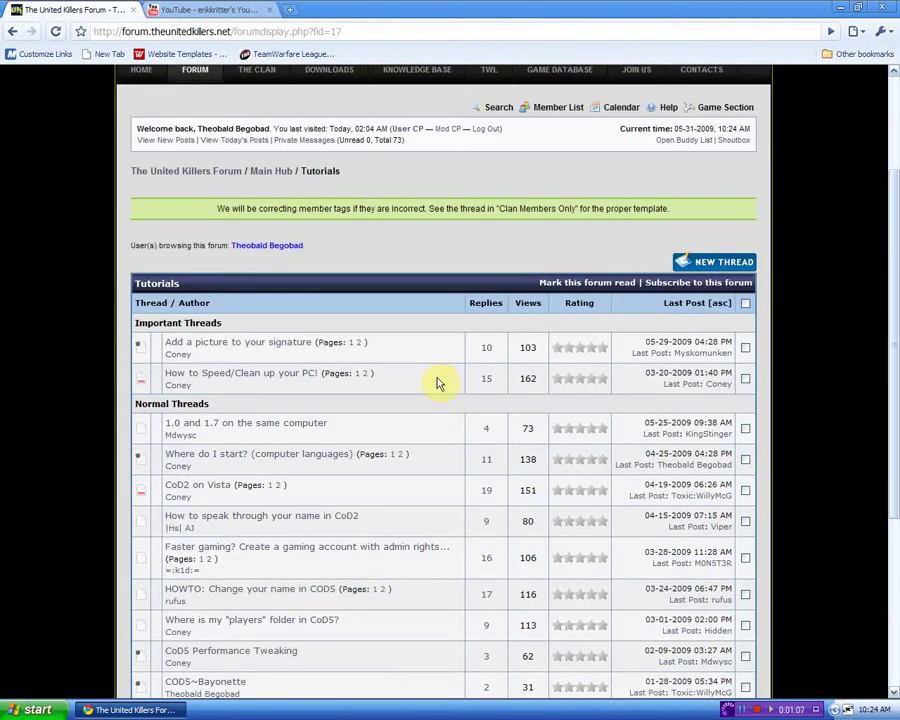
scroll(414, 378, "down", 4)
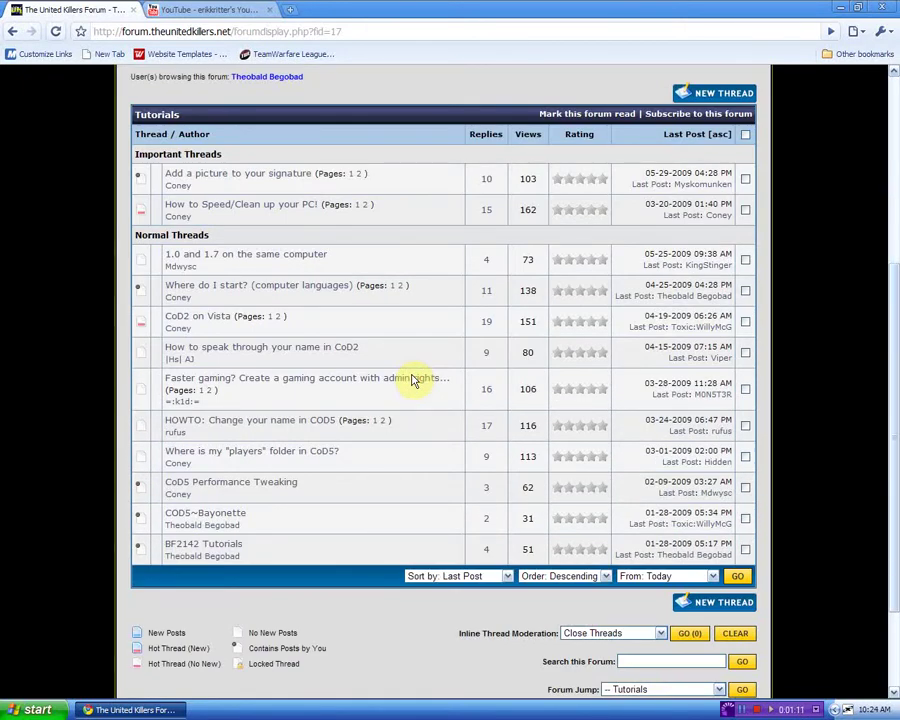
scroll(413, 380, "up", 7)
left_click(693, 428)
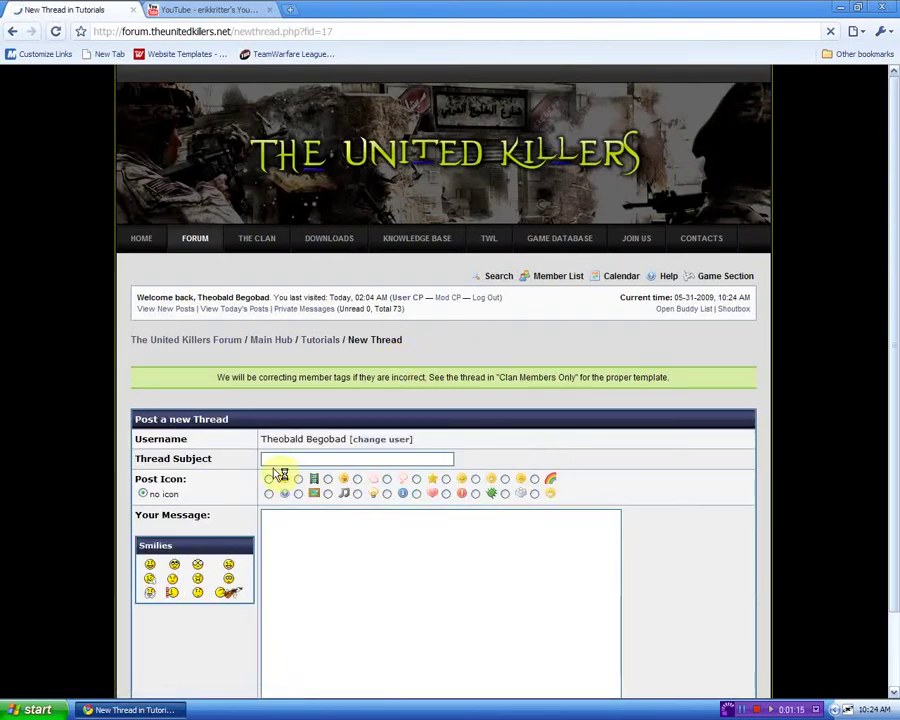
left_click(272, 458)
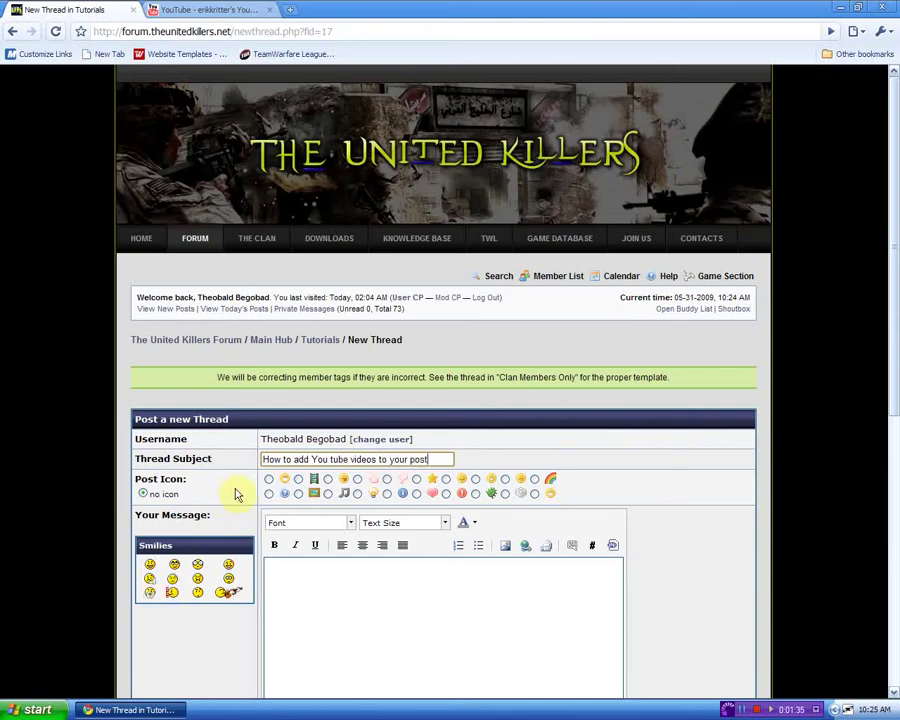
Step: Choose a post icon for the new Tutorials thread and move to the message box
left_click(297, 481)
left_click(283, 577)
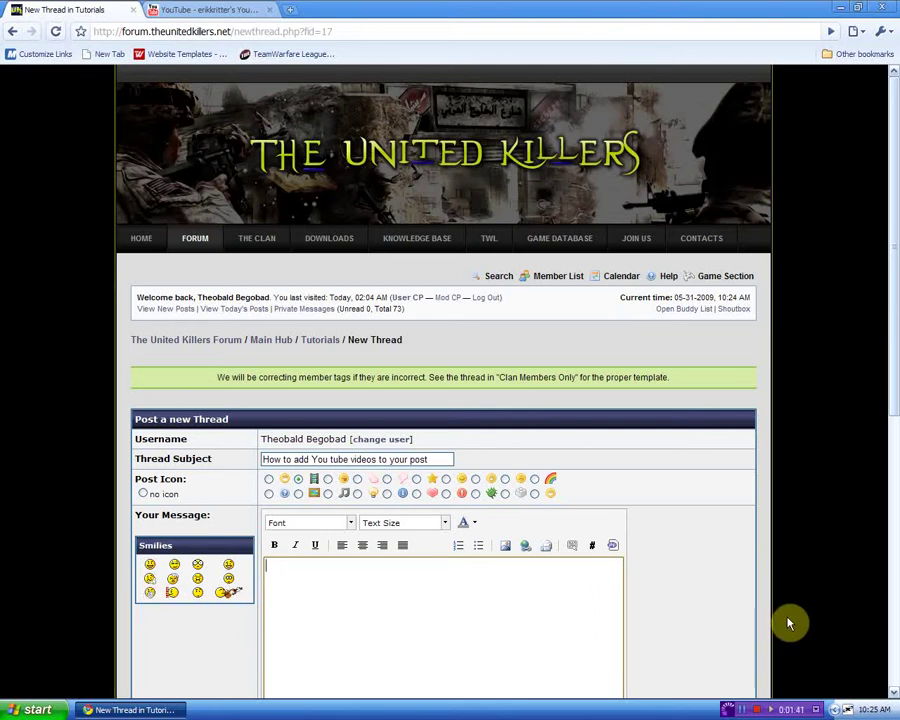
Step: Write 'type what you want' in the message body
type("type what")
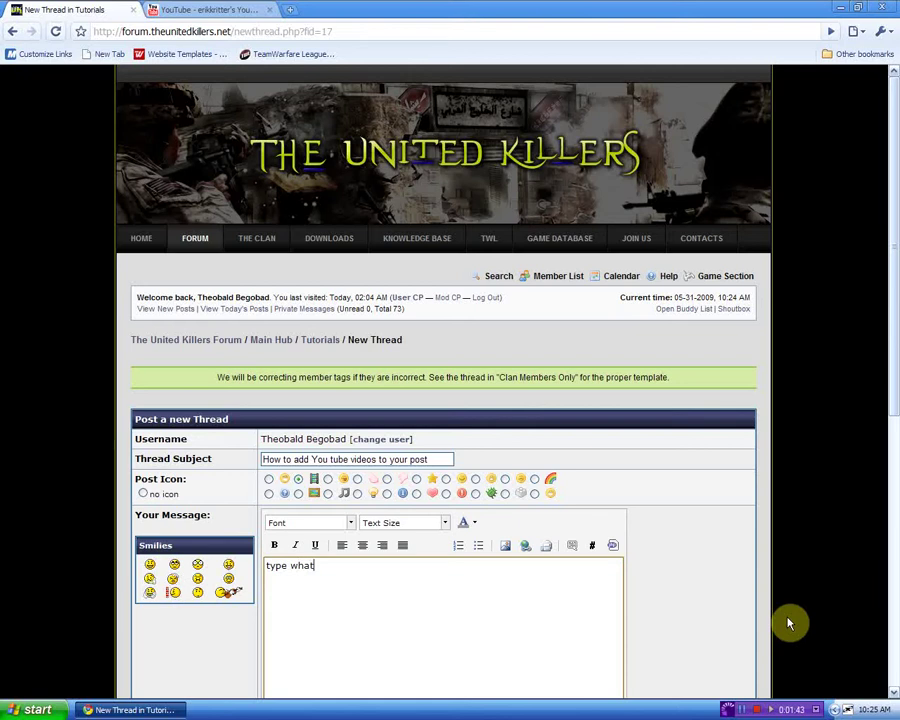
type(" you")
key("BackSpace")
key("BackSpace")
type("y")
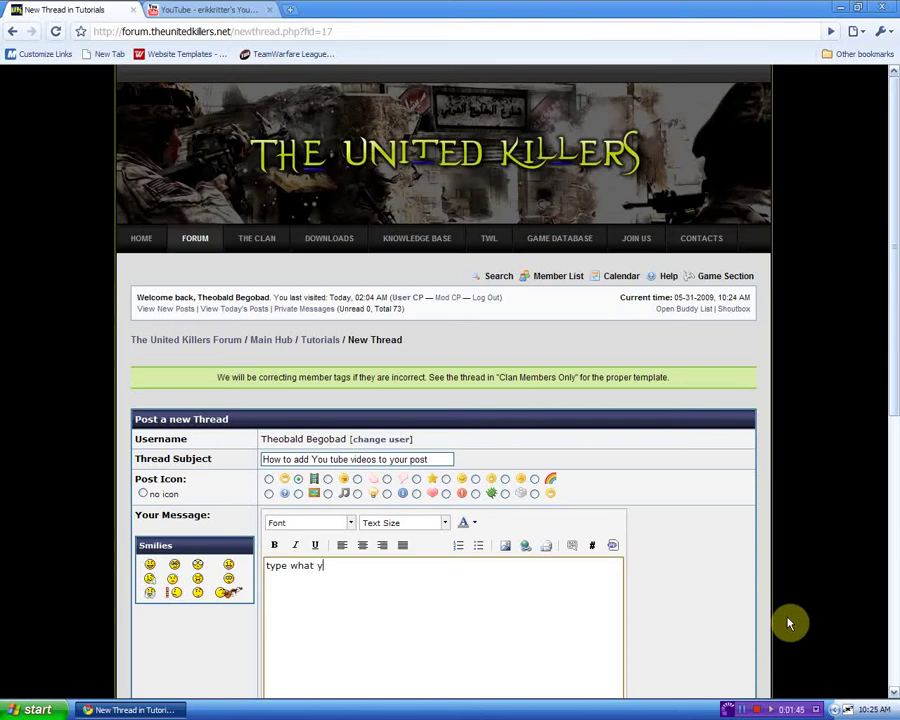
type("ou want")
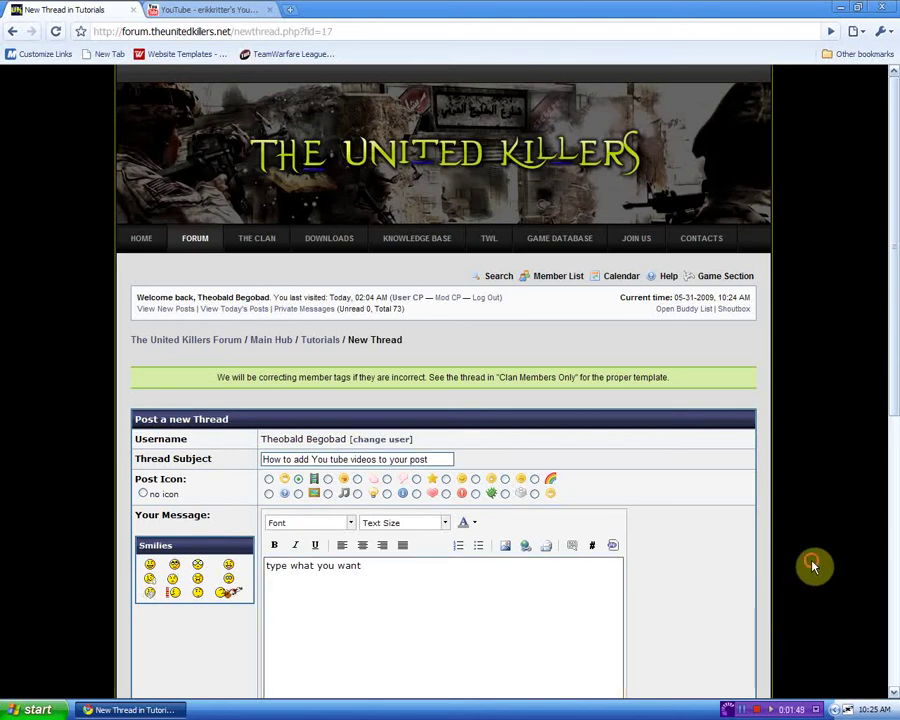
Step: Remove a trial boohoo smiley, add an opening [yt] tag, and bring up YouTube
scroll(810, 563, "down", 3)
left_click_drag(228, 423, 280, 426)
left_click(320, 448)
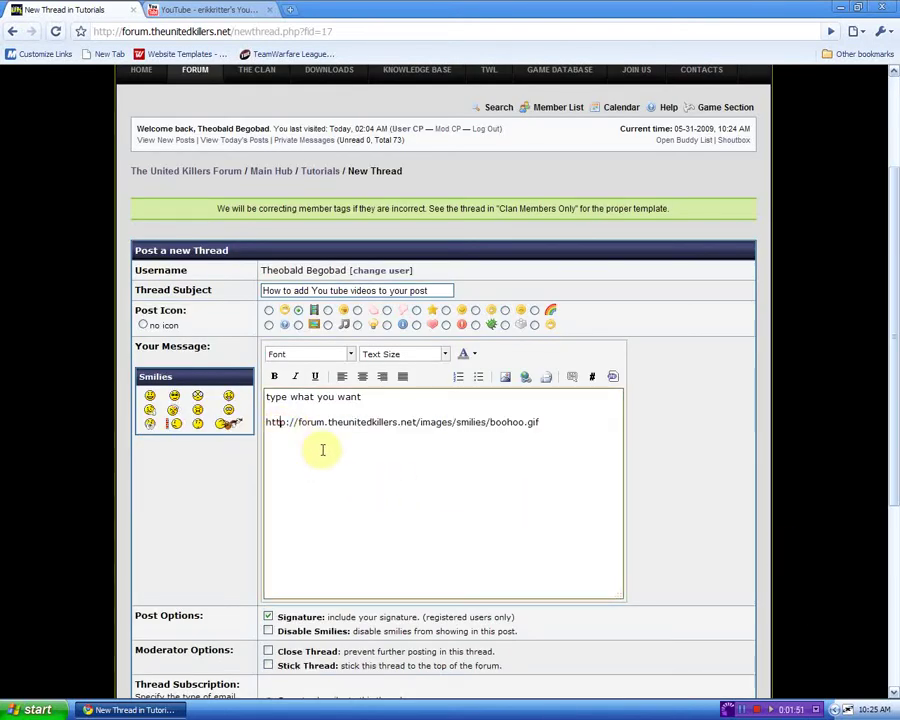
key("ctrl+a")
triple_click(268, 423)
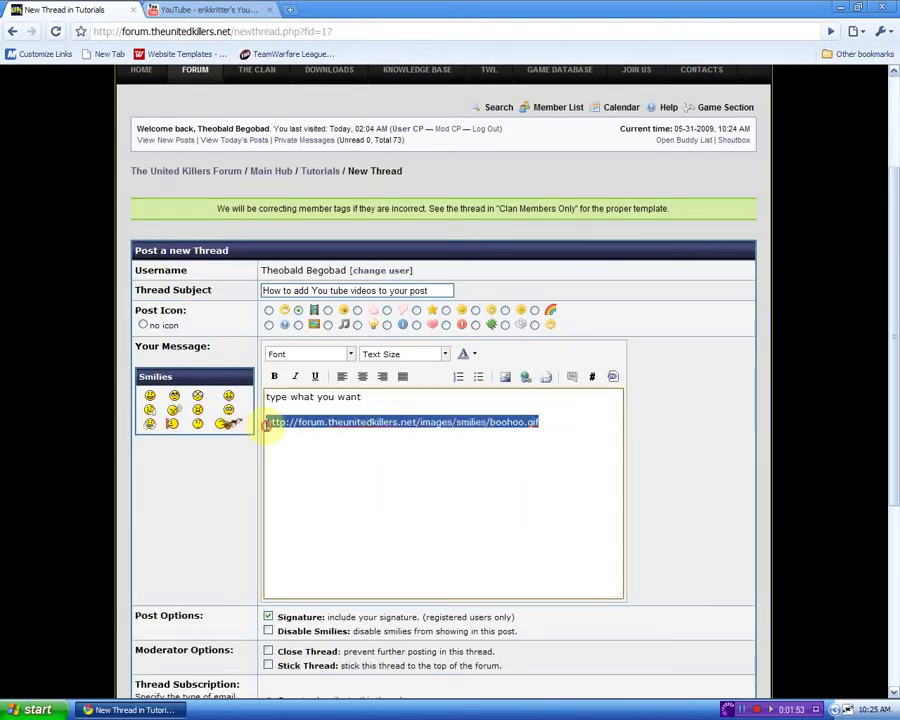
key("Delete")
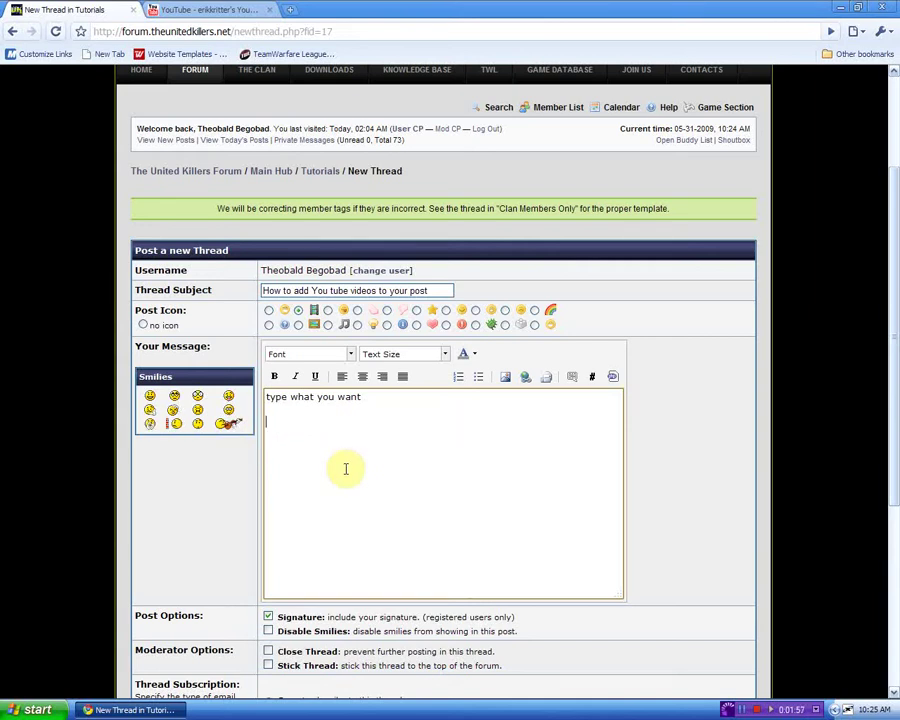
type("[yt]")
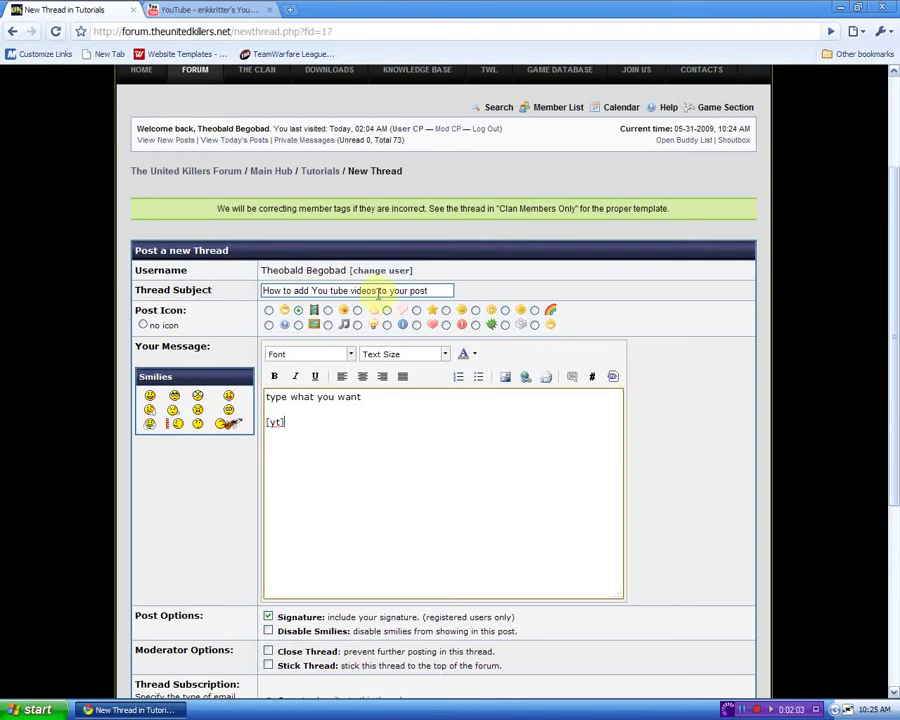
left_click(218, 10)
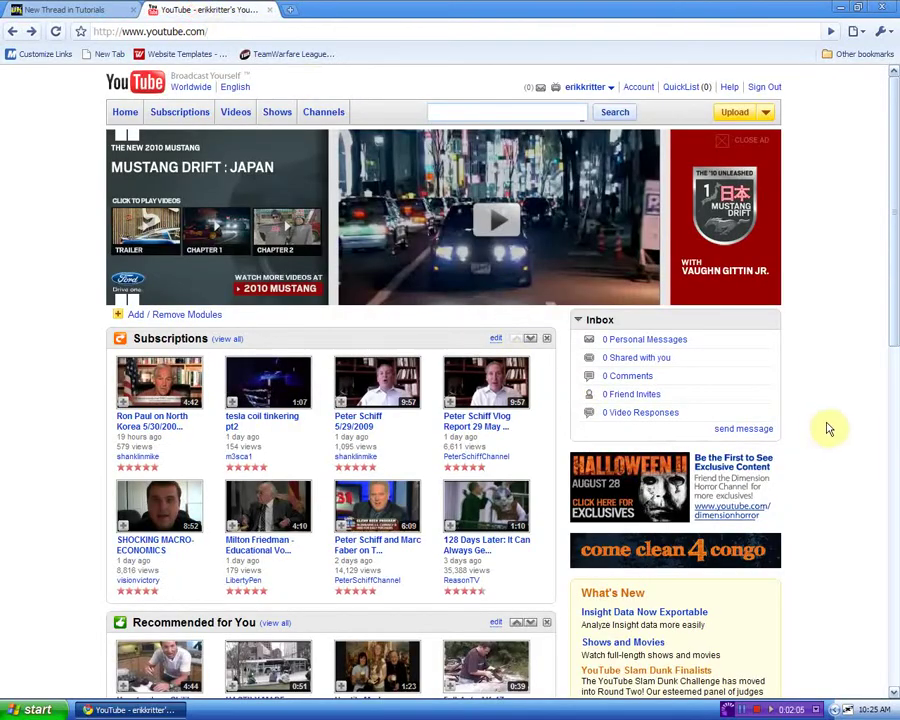
Step: Play 'Crysis Weapon Mods - By The United Killers' from the YouTube account's Favorites
scroll(894, 422, "down", 3)
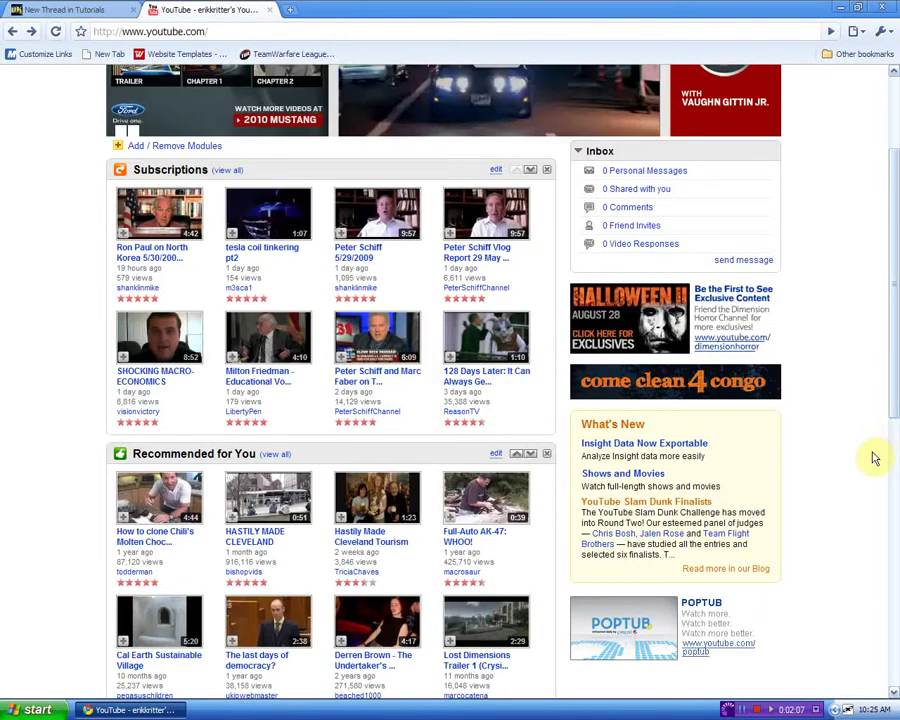
scroll(890, 430, "up", 3)
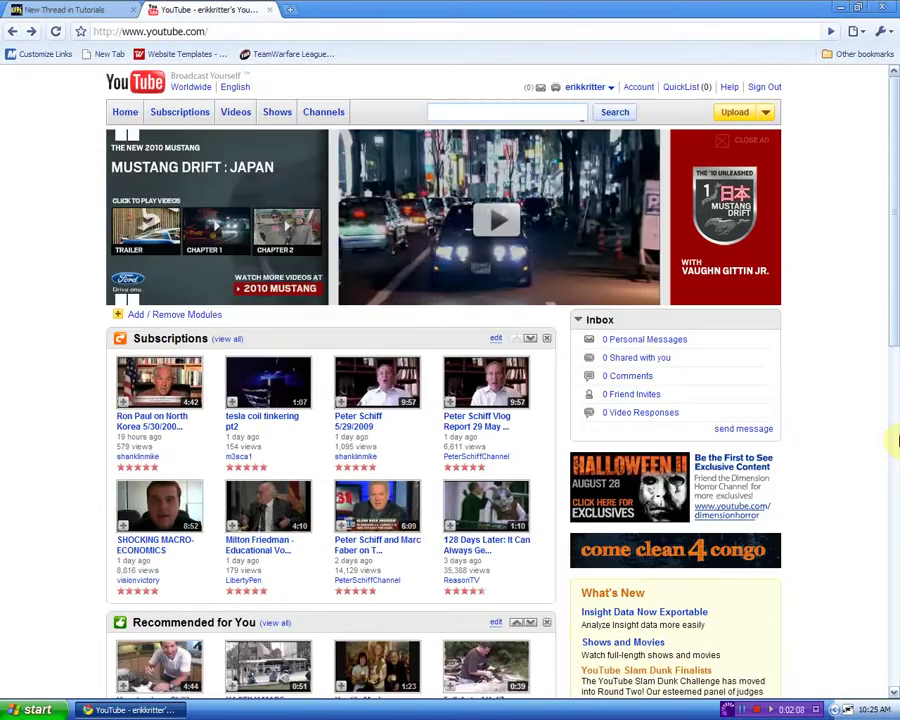
left_click(610, 88)
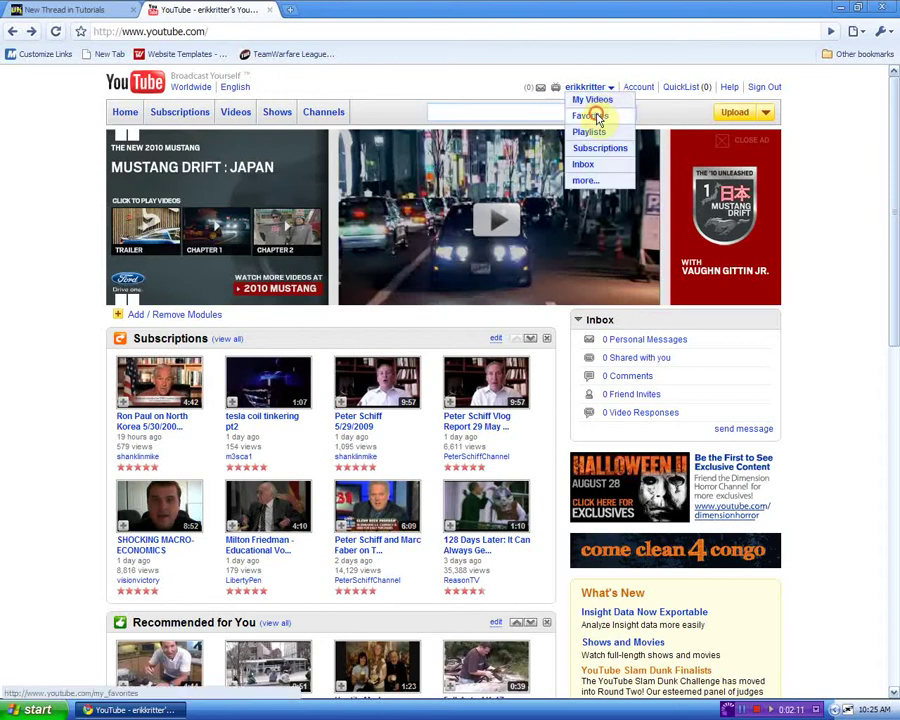
left_click(597, 116)
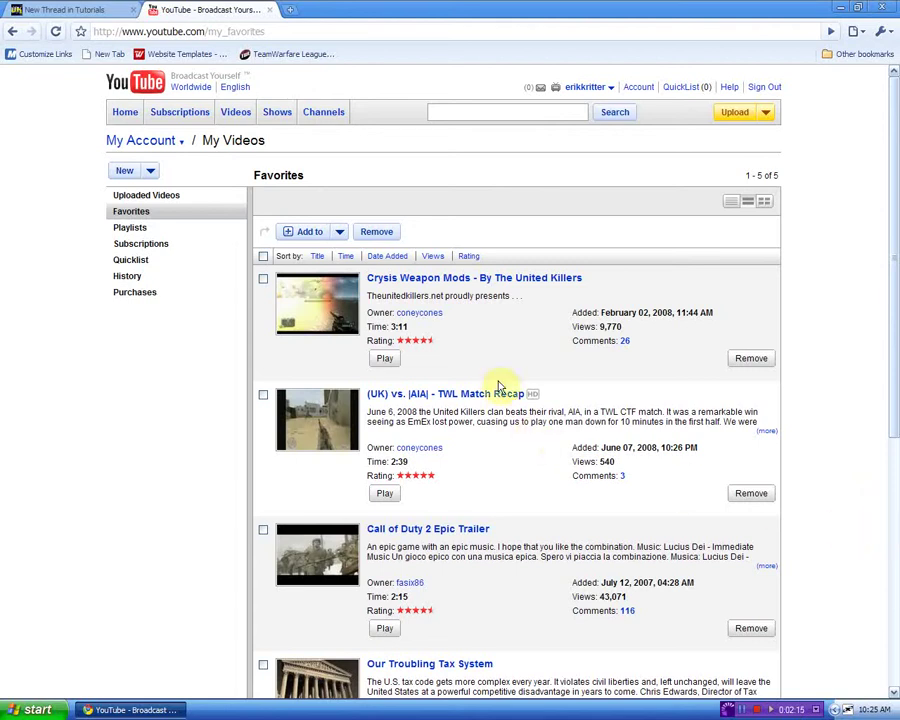
left_click(382, 362)
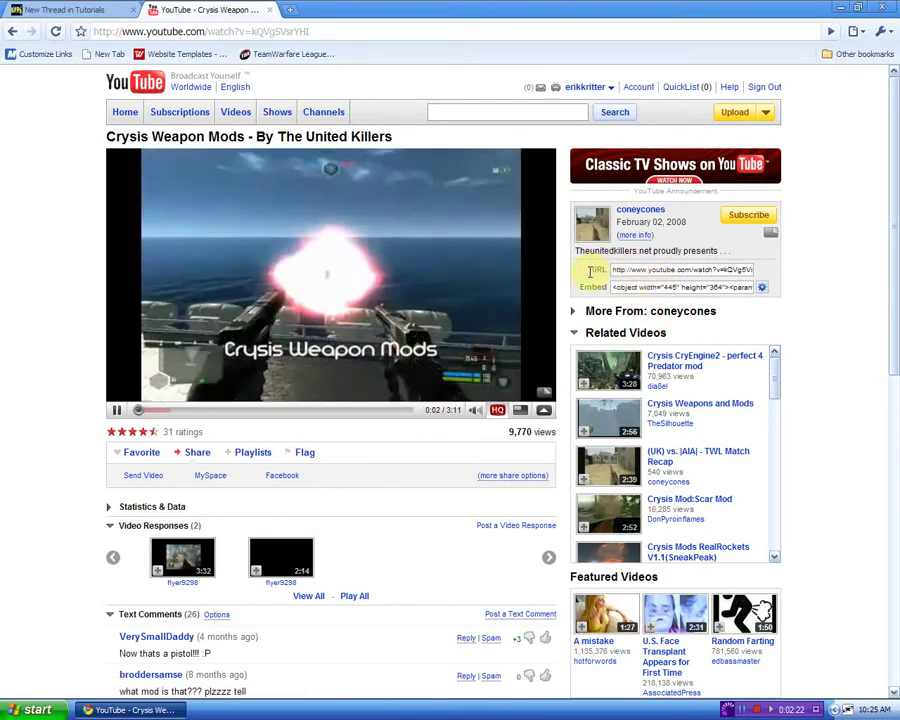
Step: Pause the video, copy its URL, and return to the forum's new-thread form
left_click(640, 287)
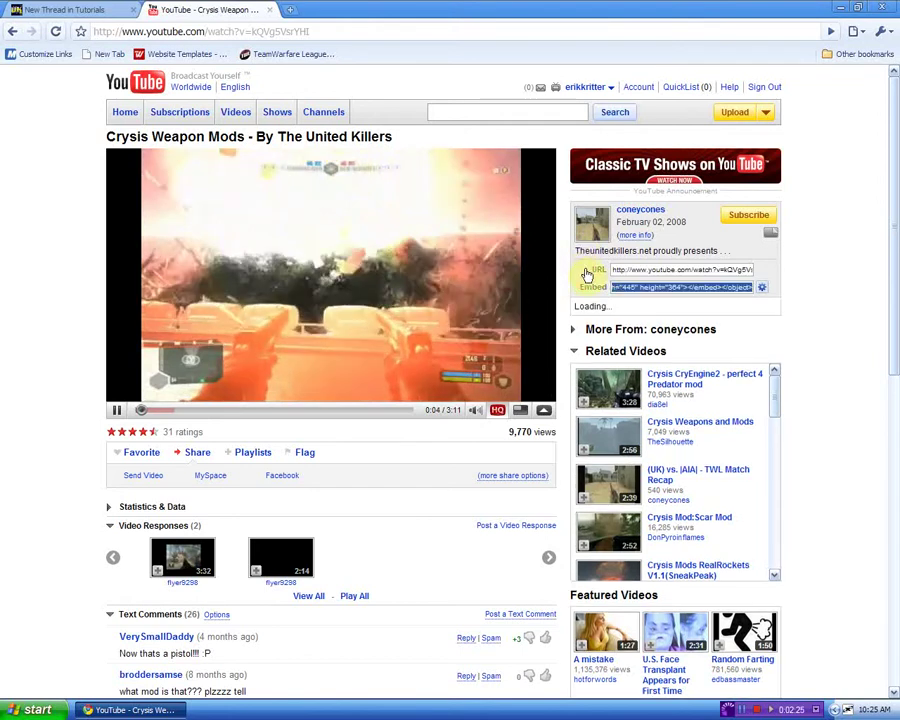
left_click(116, 410)
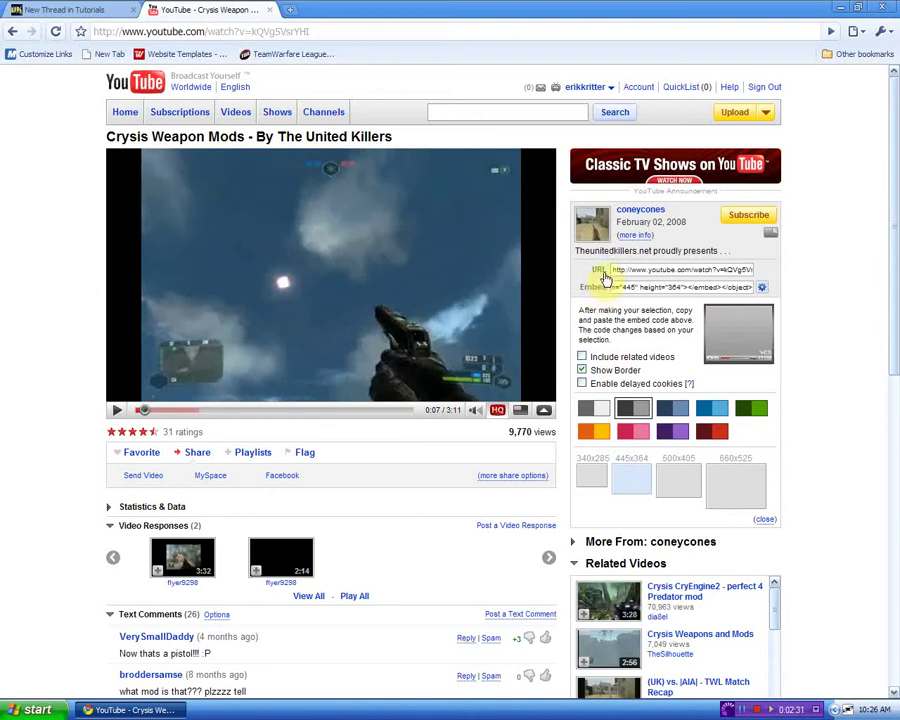
double_click(596, 271)
left_click(638, 270)
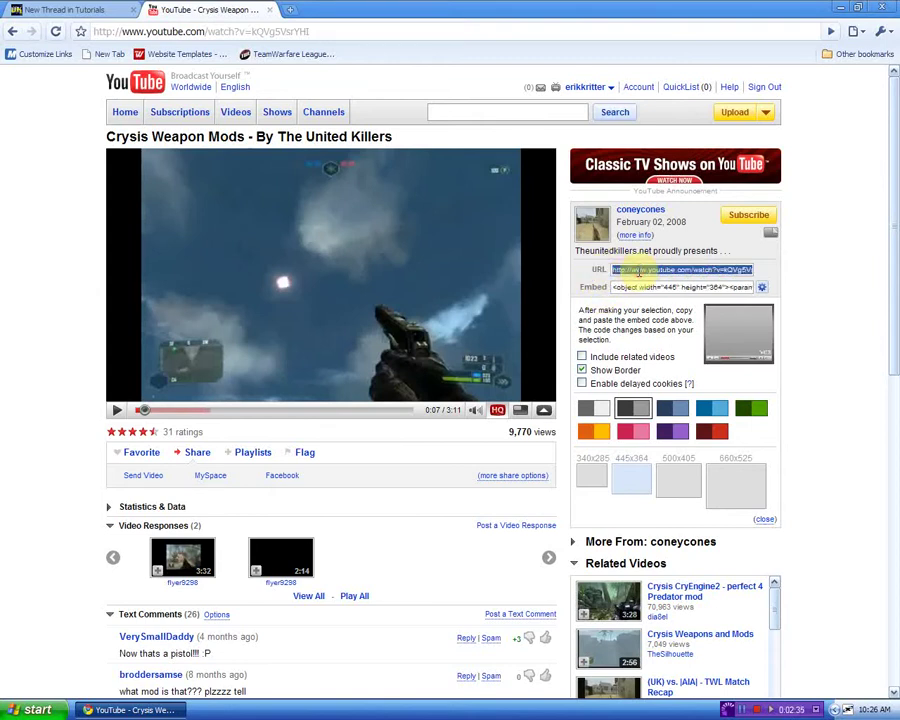
right_click(638, 272)
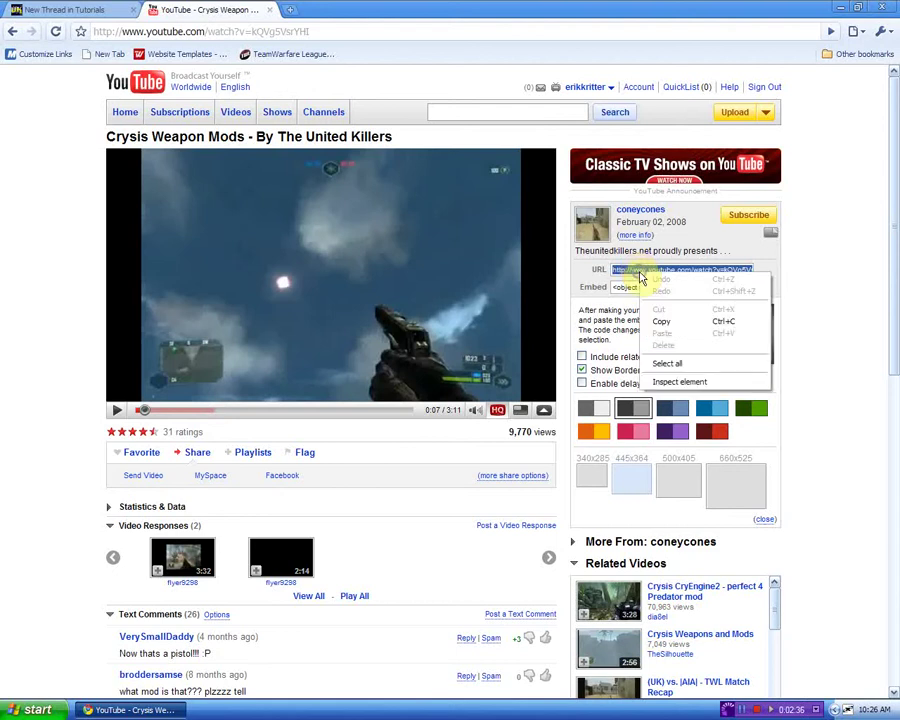
left_click(663, 318)
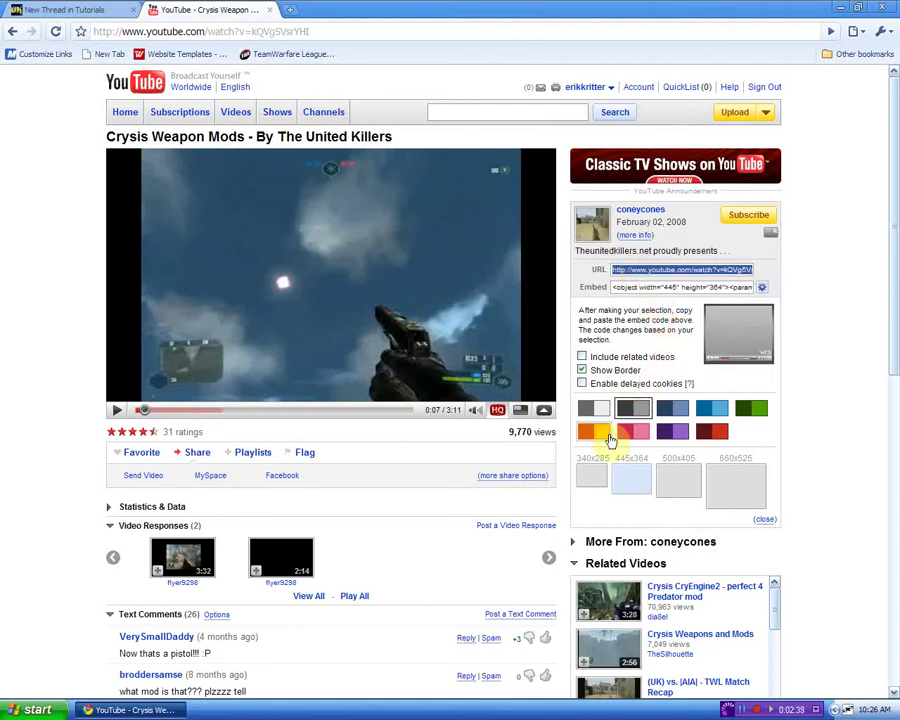
left_click(97, 15)
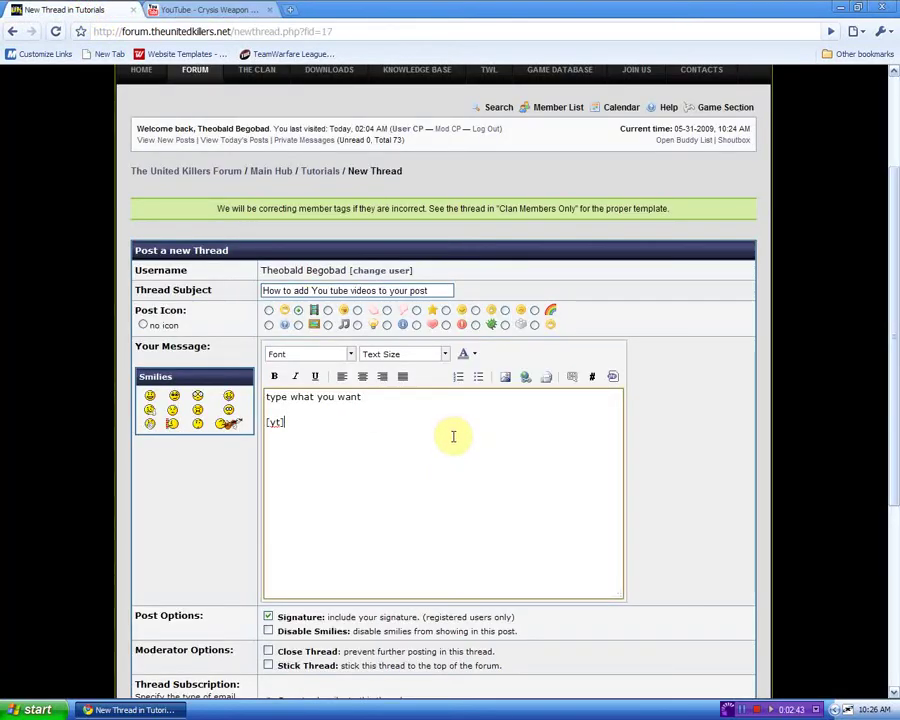
Step: Paste the video URL after [yt], close it with [/yt], and add 'there you go....' below
key("ctrl+v")
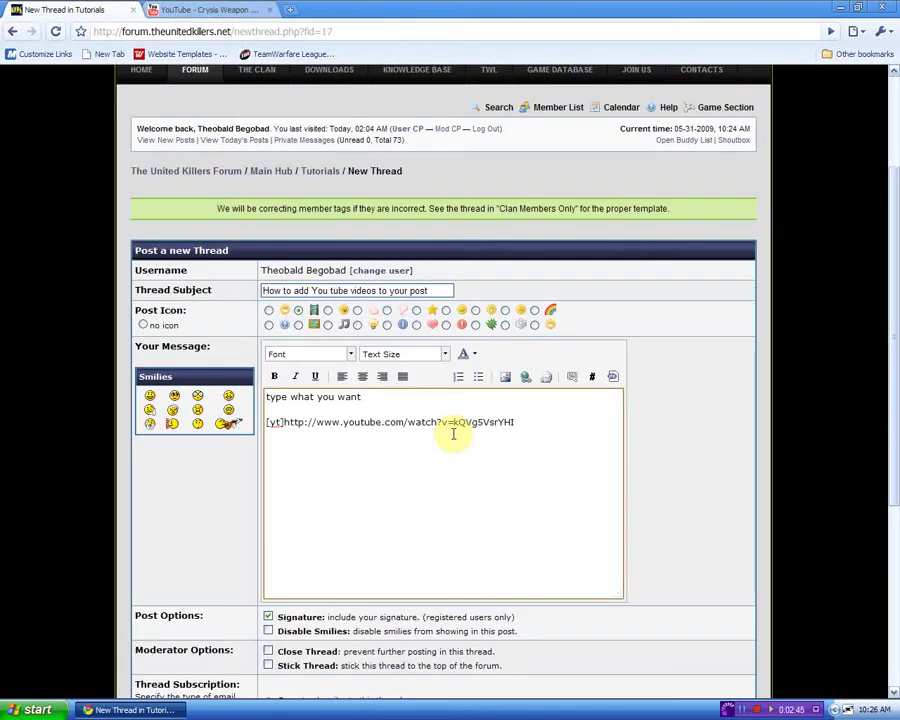
key("ctrl+shift+Left")
right_click(311, 480)
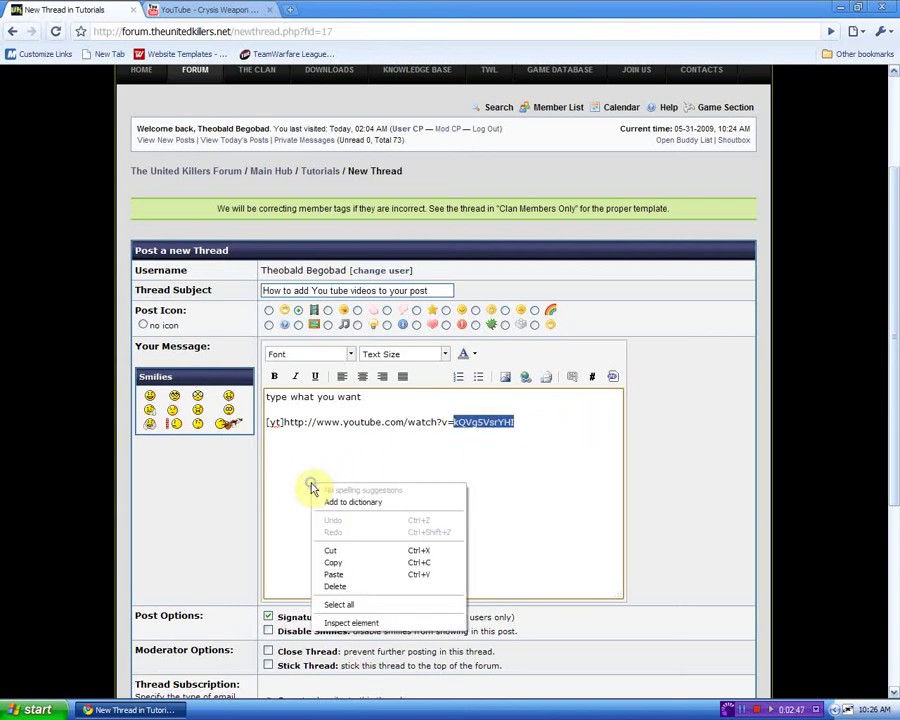
left_click(535, 468)
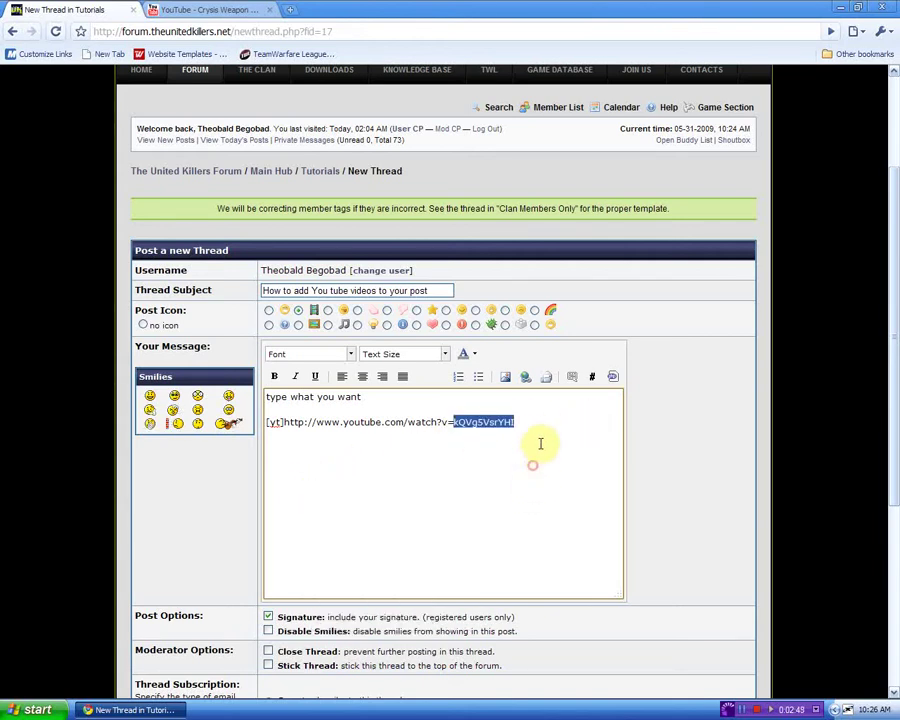
left_click(538, 418)
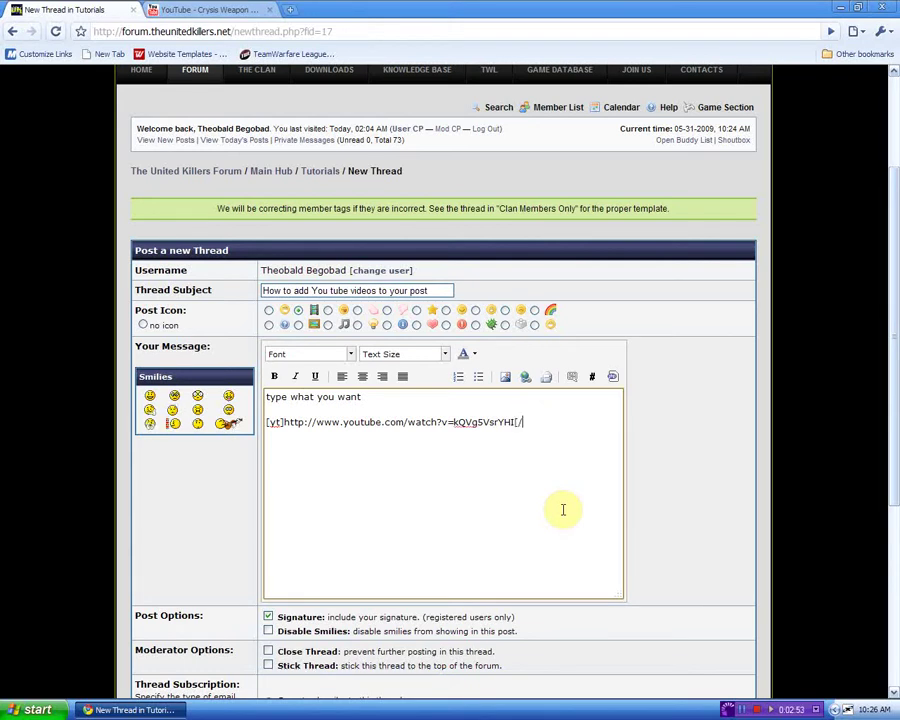
type("[/yt]")
key("Return")
key("Return")
type("there you")
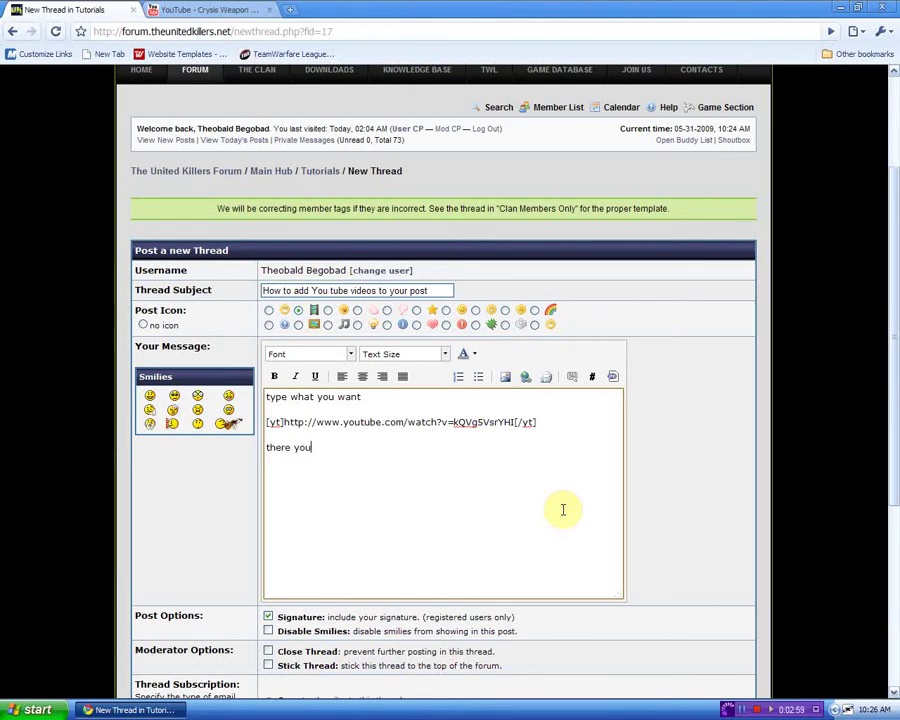
type(" go....")
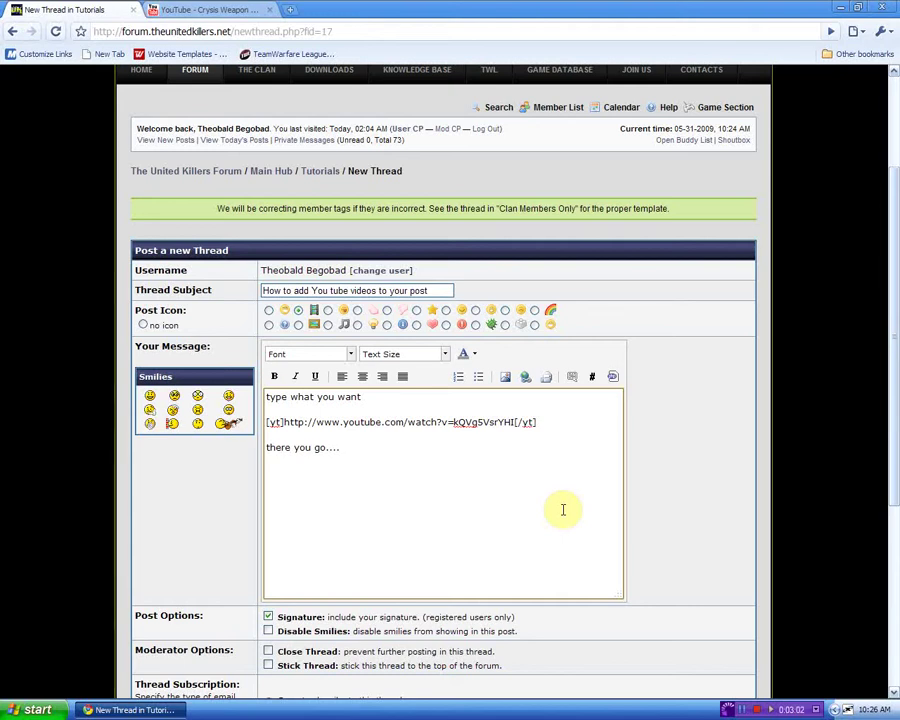
Step: Add a final line: 'video tutorial to be added as soon as I upload it.'
key("Return")
type("video tutorial")
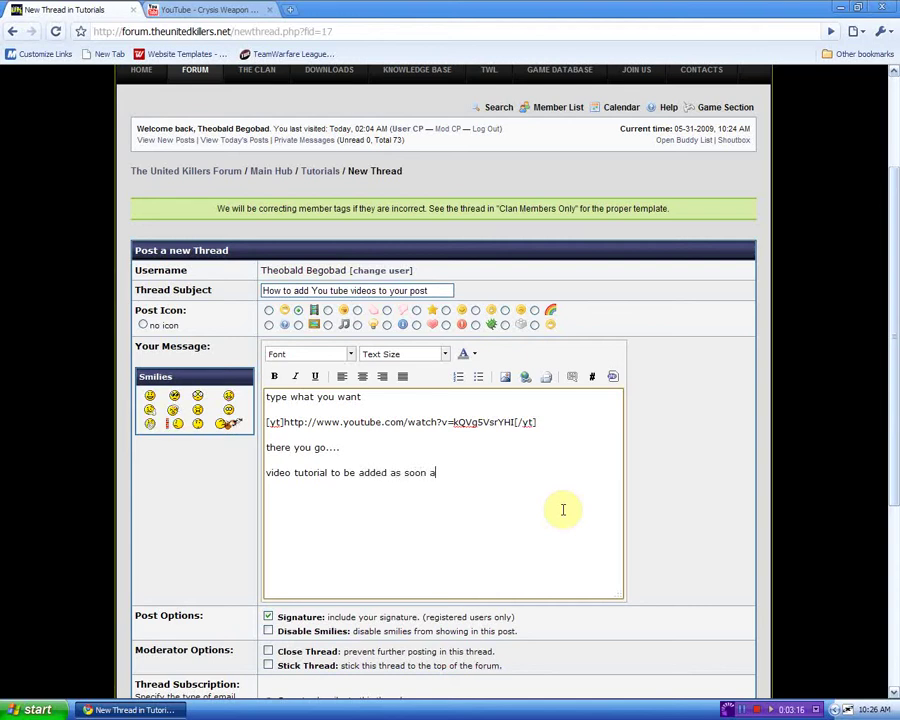
type("to be added as soon as I upload it.")
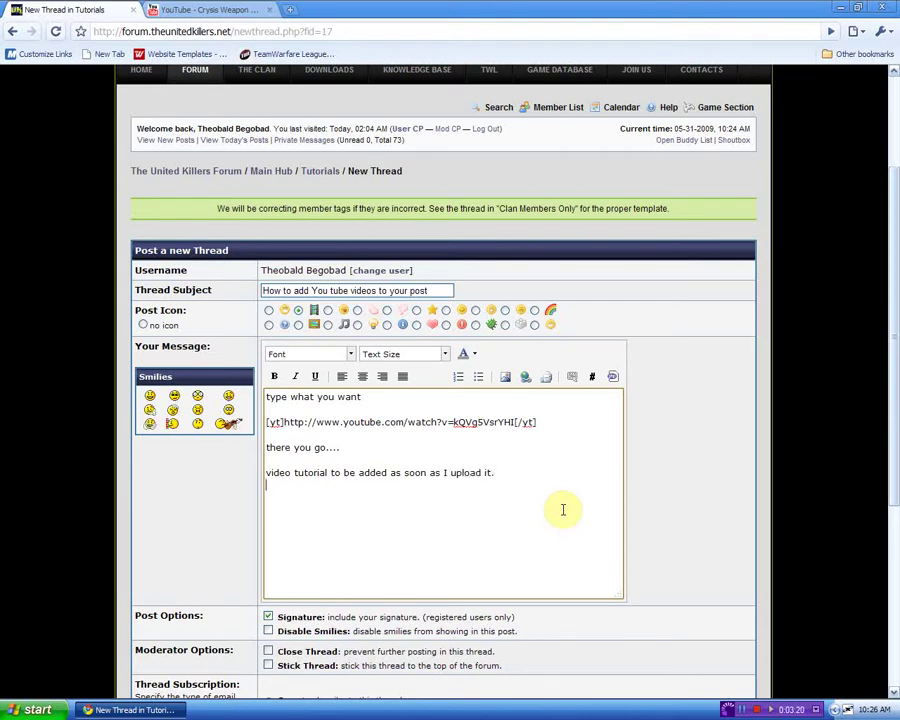
scroll(790, 415, "down", 2)
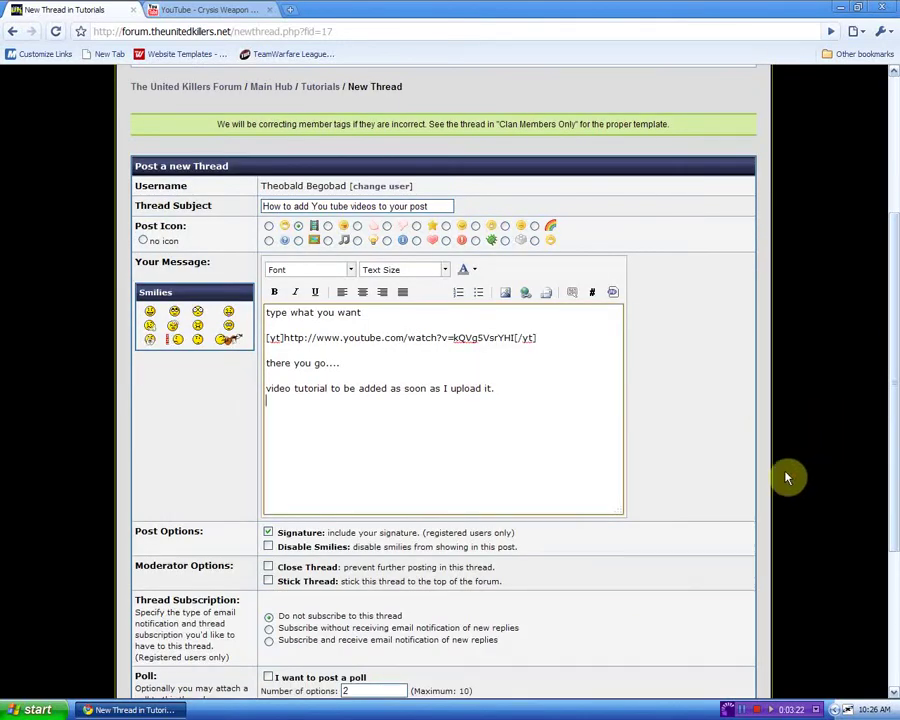